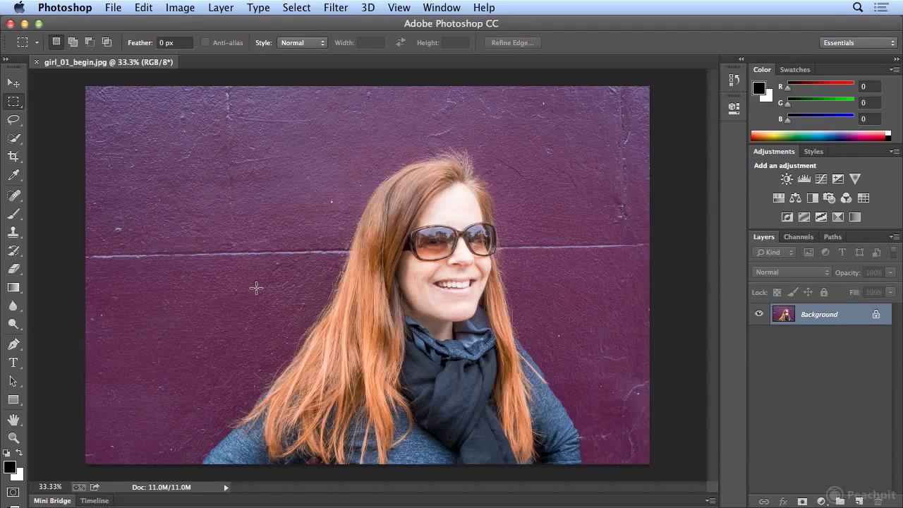
Step: Select the woman's hair, face, scarf and jacket with the Quick Selection tool
click(15, 140)
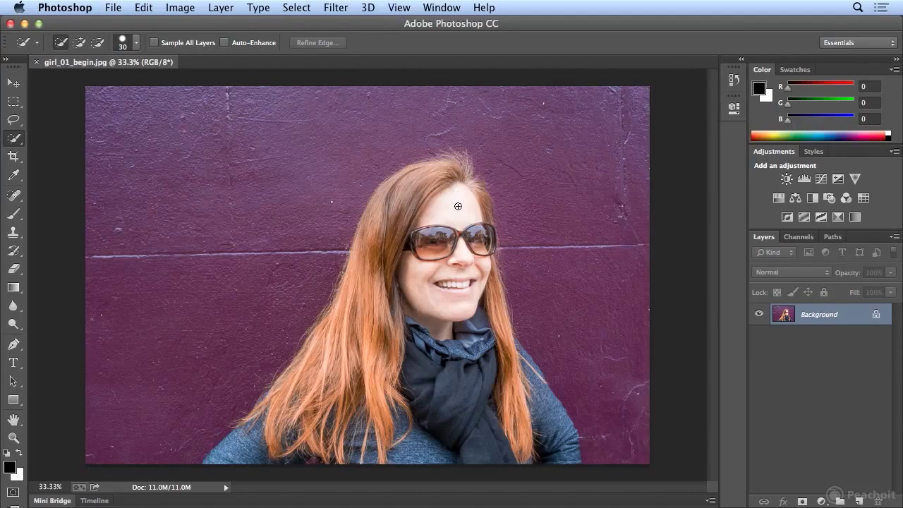
mouse_move(462, 205)
mouse_down()
mouse_move(431, 175)
mouse_move(398, 190)
mouse_move(370, 277)
mouse_up()
mouse_move(364, 233)
mouse_down()
mouse_move(354, 317)
mouse_move(366, 295)
mouse_up()
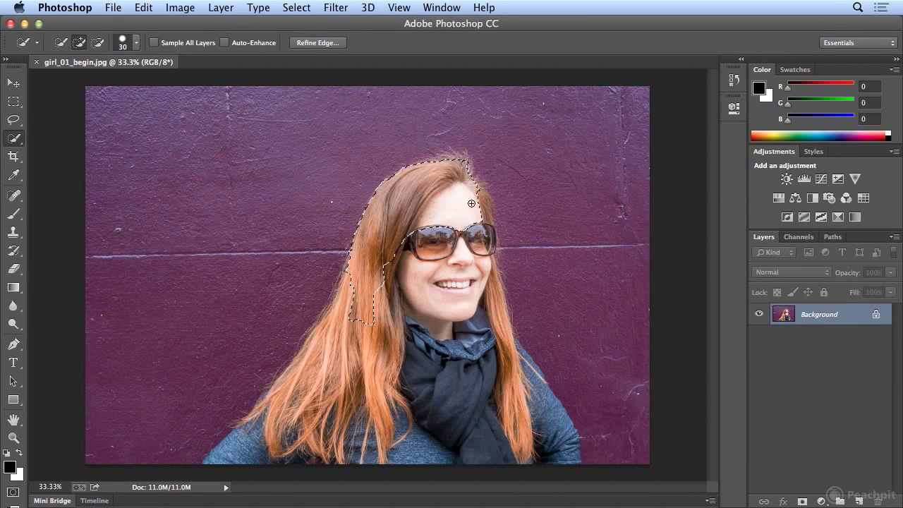
mouse_move(483, 234)
mouse_down()
mouse_move(499, 343)
mouse_move(419, 264)
mouse_move(390, 321)
mouse_move(395, 326)
mouse_move(369, 322)
mouse_move(392, 286)
mouse_move(344, 375)
mouse_move(364, 372)
mouse_move(314, 384)
mouse_move(289, 422)
mouse_move(319, 360)
mouse_move(304, 356)
mouse_move(296, 395)
mouse_move(245, 442)
mouse_move(339, 378)
mouse_move(352, 470)
mouse_move(393, 366)
mouse_move(399, 402)
mouse_move(406, 339)
mouse_move(436, 423)
mouse_move(434, 484)
mouse_up()
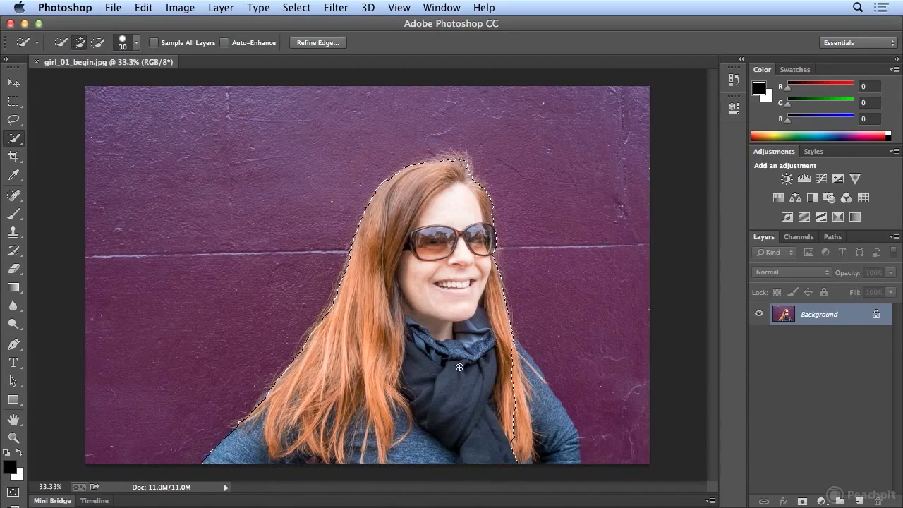
mouse_move(527, 389)
mouse_down()
mouse_move(570, 460)
mouse_move(572, 442)
mouse_up()
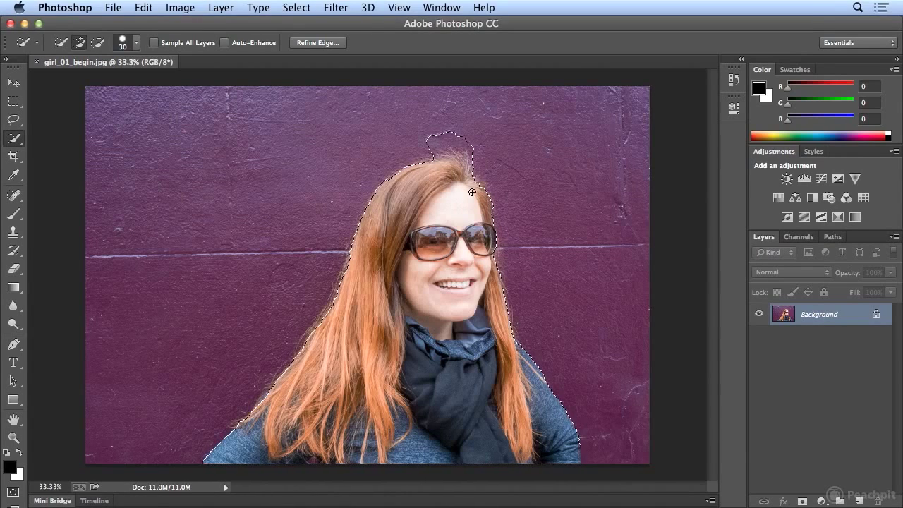
Step: Undo the stray selection above the head and add the hair at the crown to the selection
click(142, 8)
click(138, 24)
mouse_move(451, 176)
mouse_down()
mouse_move(455, 161)
mouse_move(426, 165)
mouse_up()
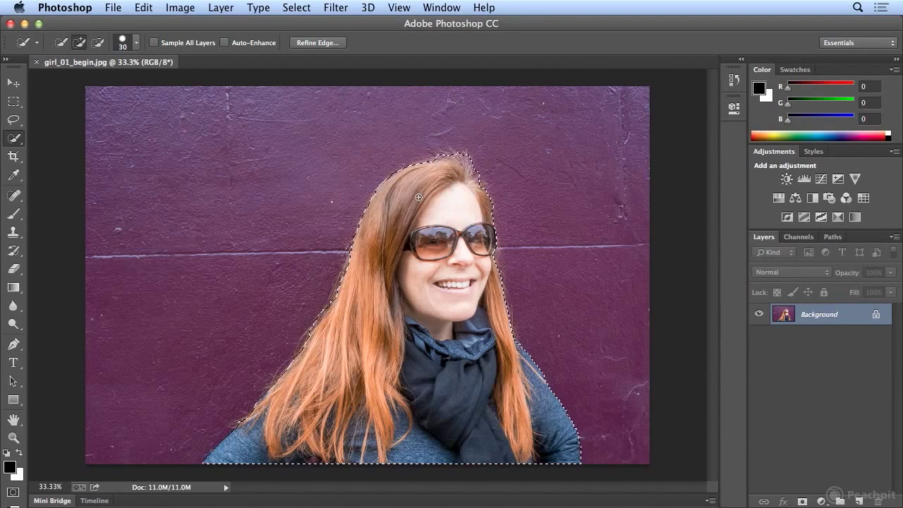
Step: Fill the inverse of the selection with white at 100% opacity and deselect to check the cutout edge
click(301, 9)
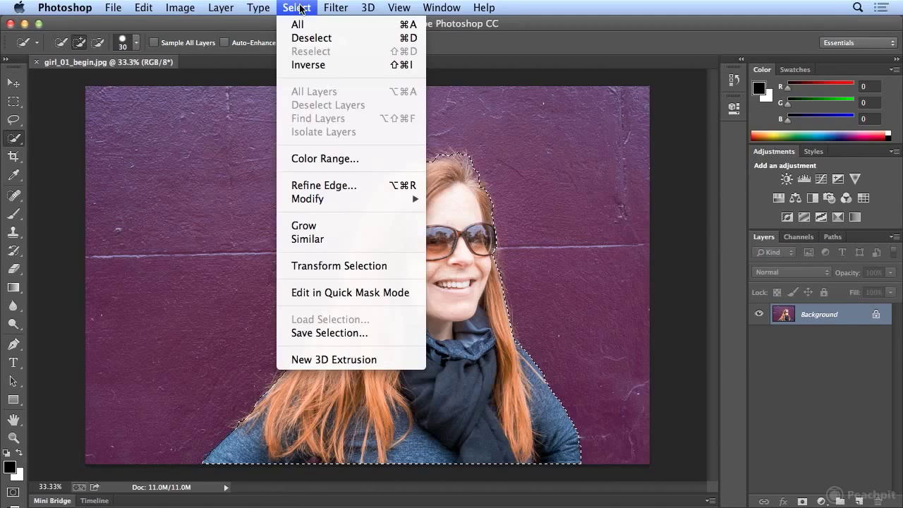
click(300, 65)
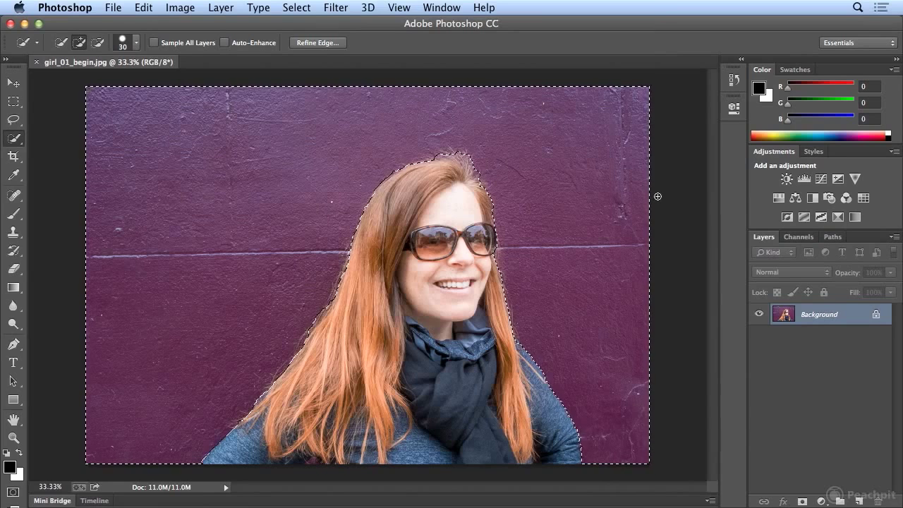
key(shift+BackSpace)
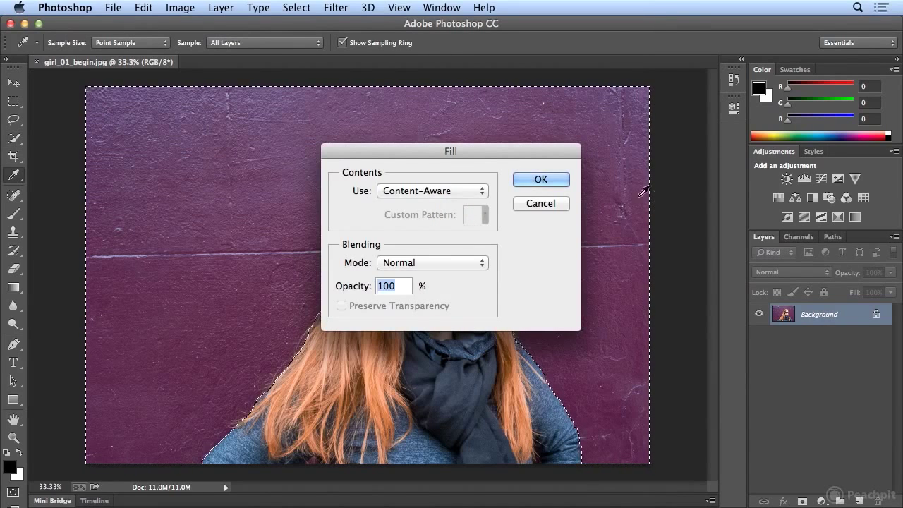
click(484, 192)
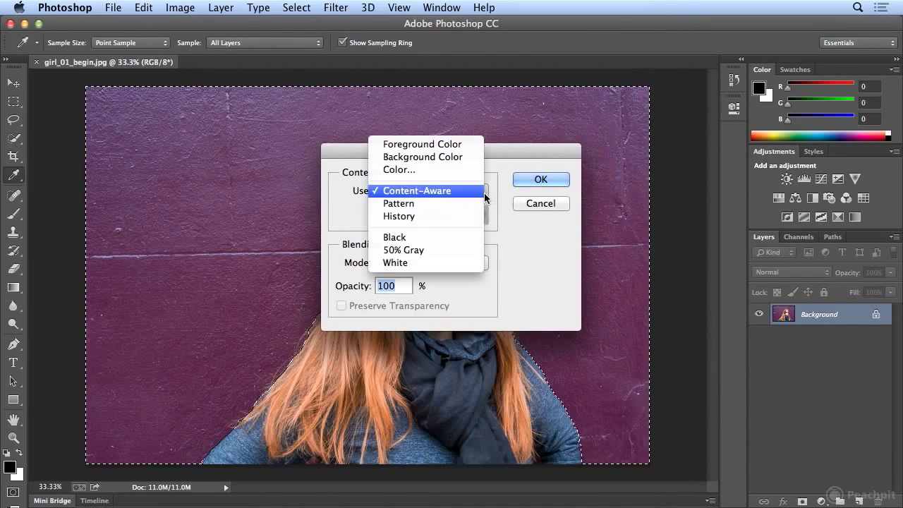
click(482, 265)
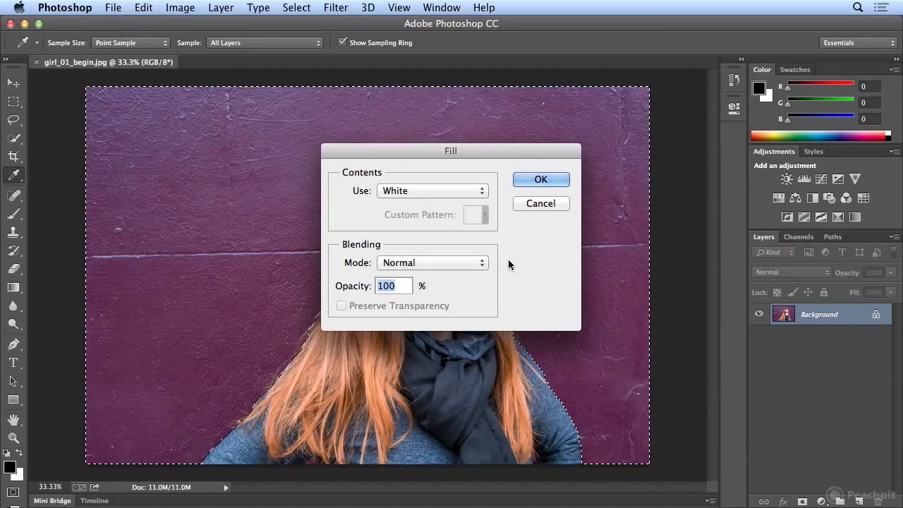
click(540, 180)
key(w)
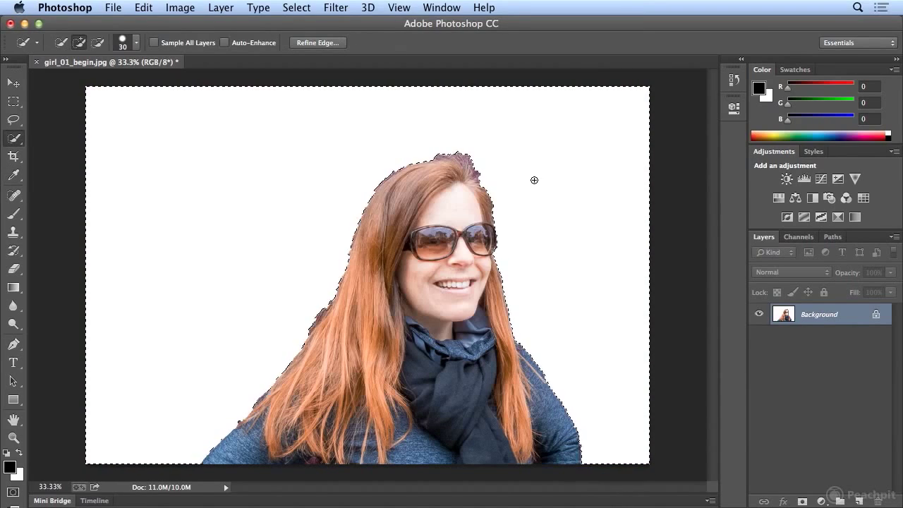
click(296, 7)
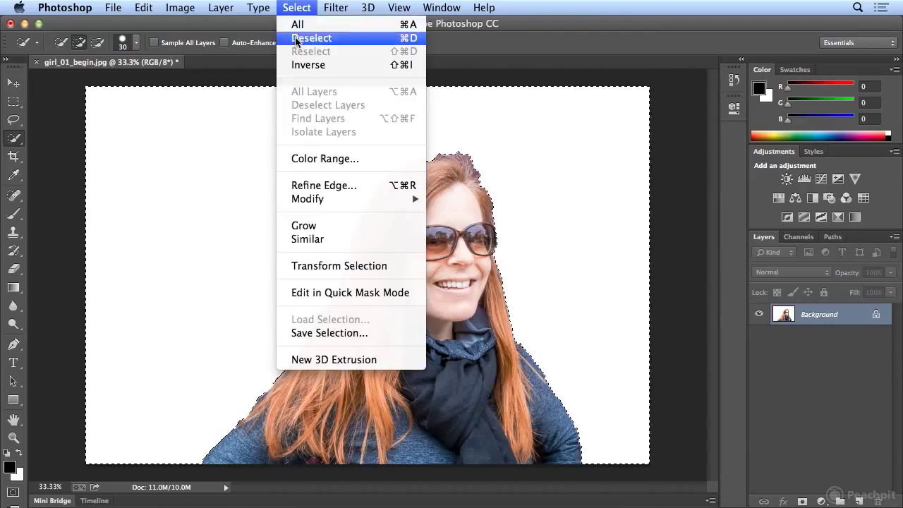
click(297, 36)
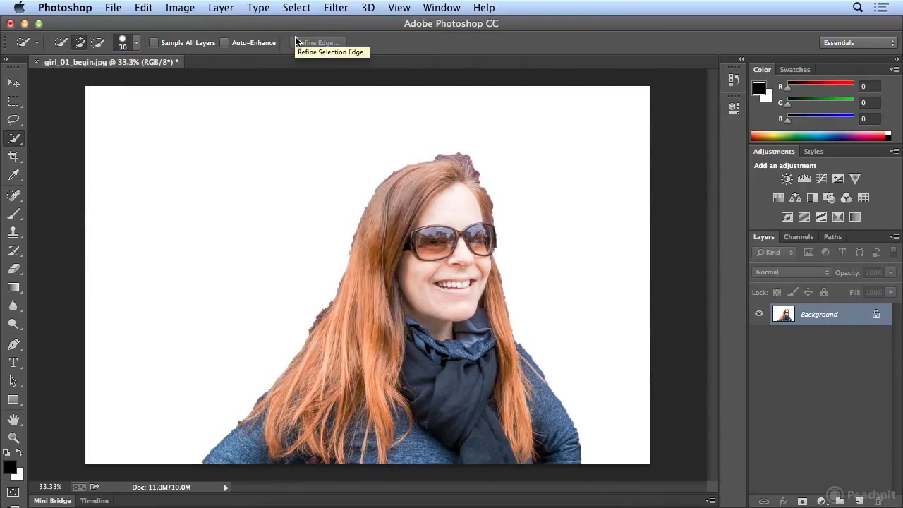
Step: Step back through the deselection, the white fill and the inversion to restore the selection of the woman
click(144, 9)
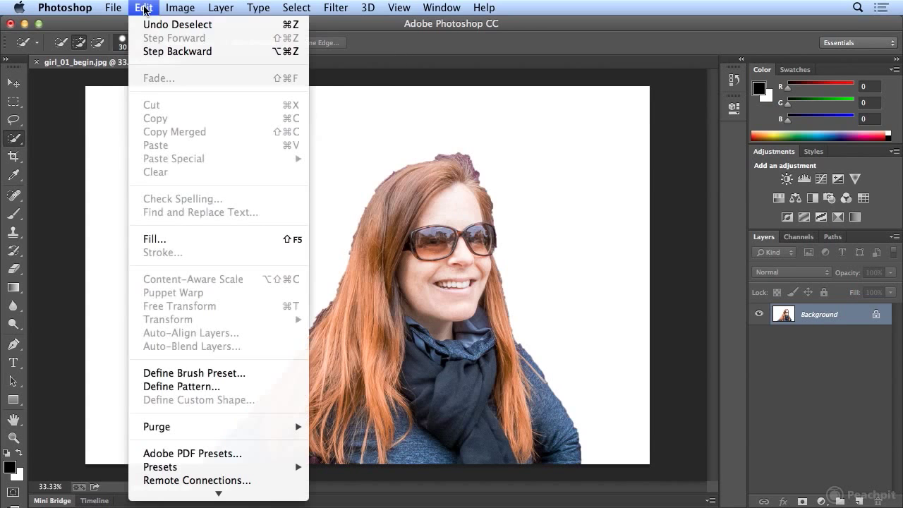
click(143, 51)
click(144, 9)
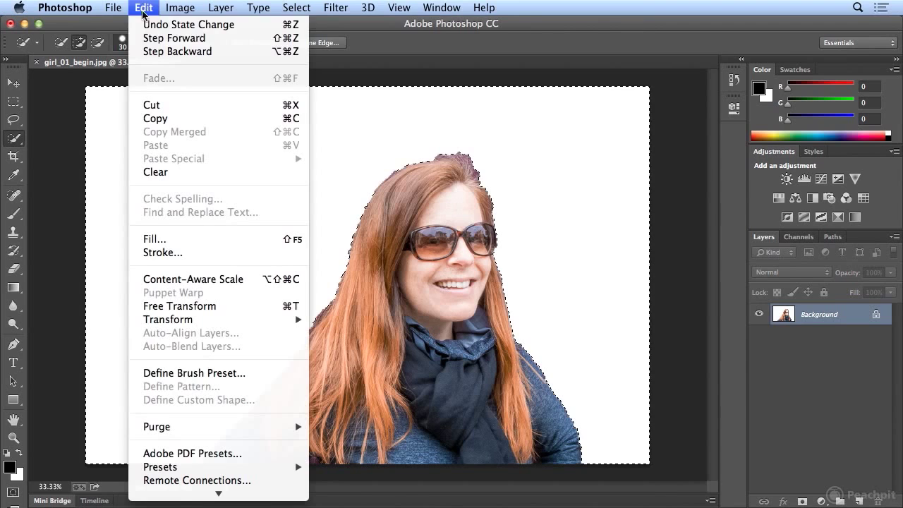
click(146, 52)
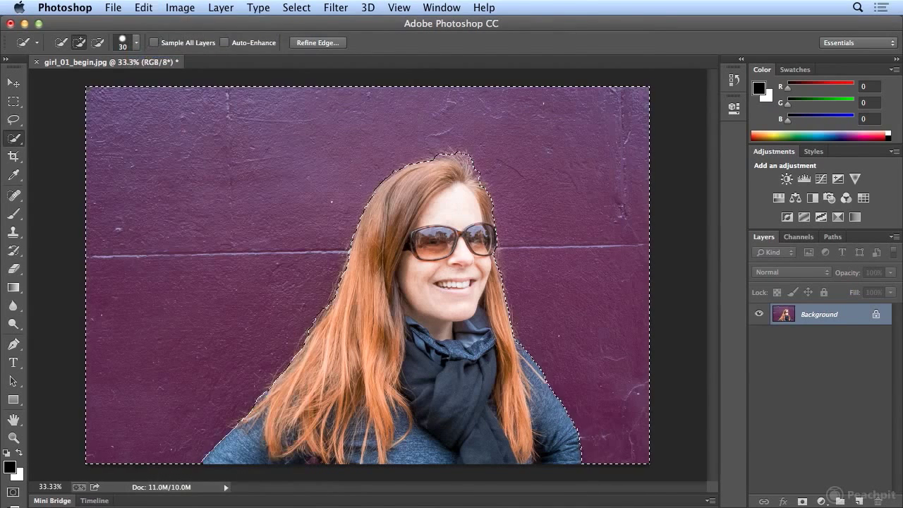
click(149, 8)
click(151, 51)
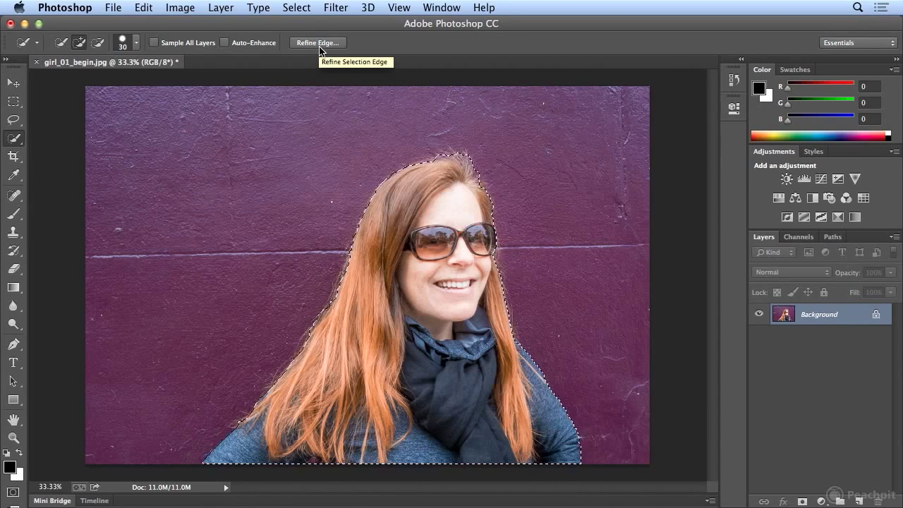
click(307, 7)
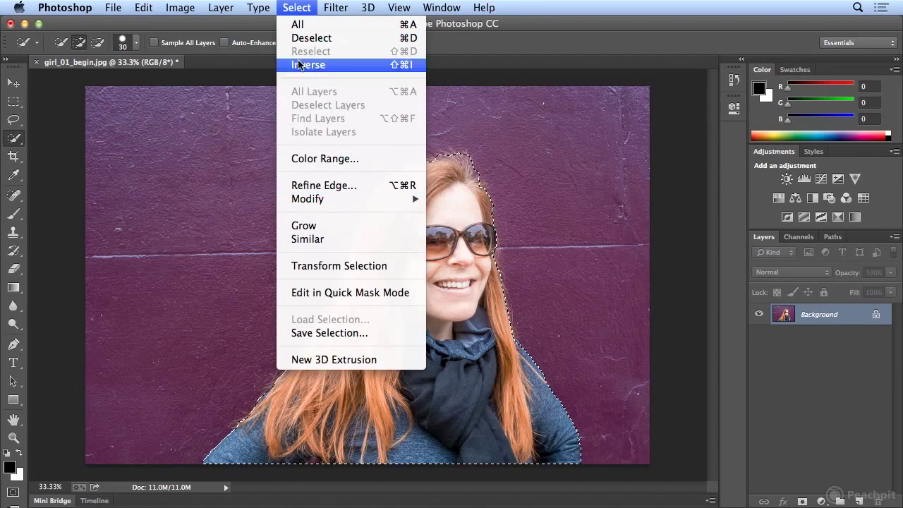
key(Escape)
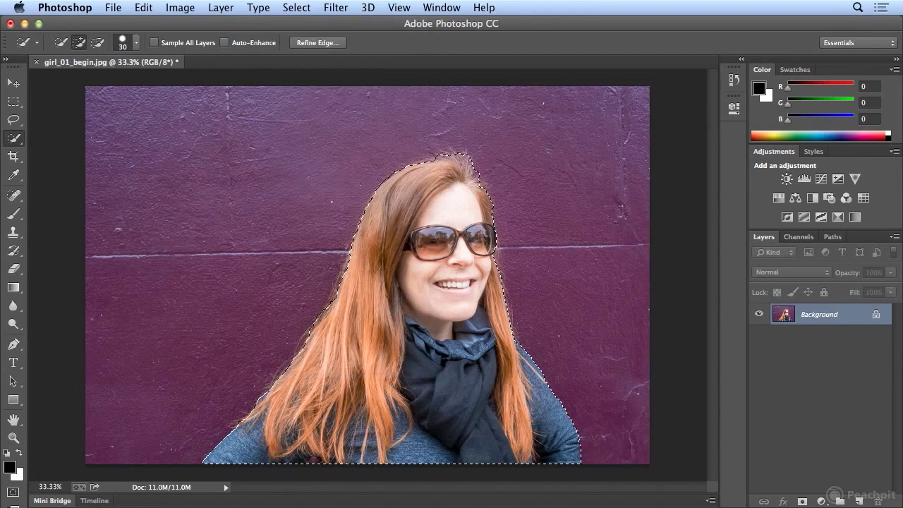
Step: Open Refine Edge for the selection and set the edge detection radius to 50.8 px
click(312, 43)
drag(397, 58, 590, 55)
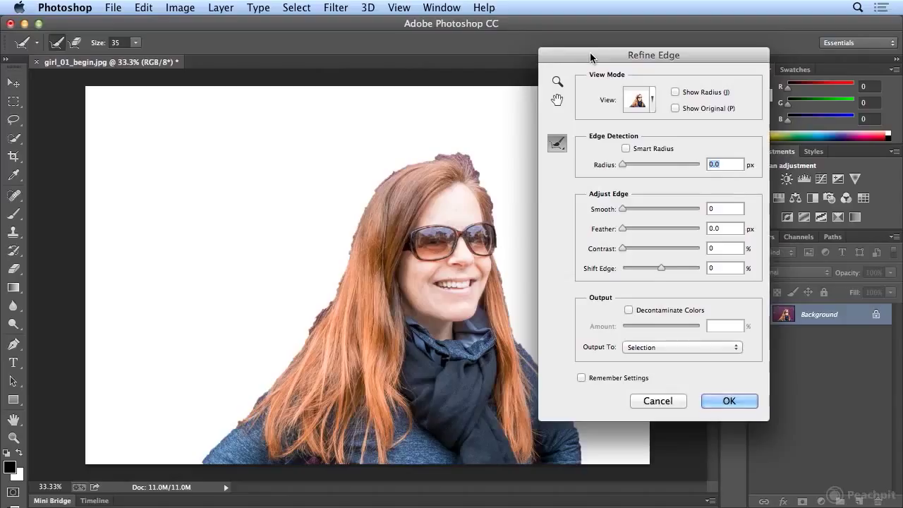
key(z)
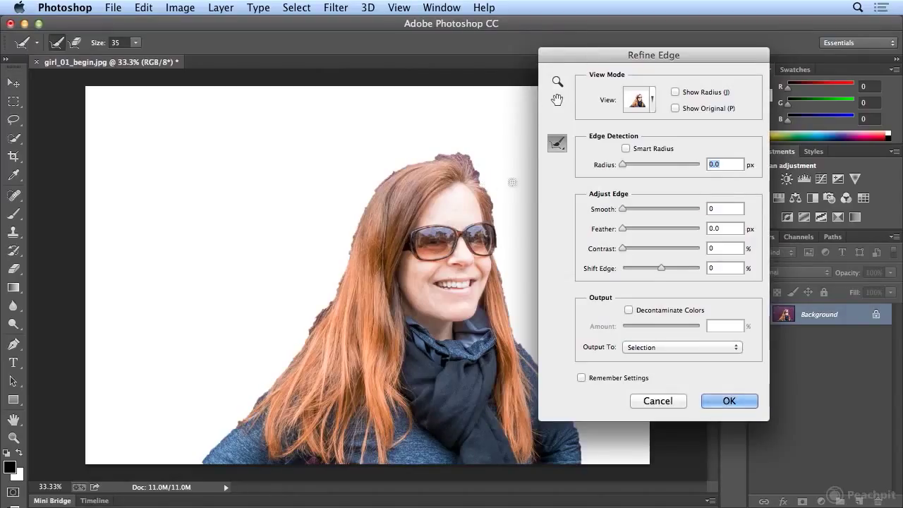
drag(622, 167, 665, 166)
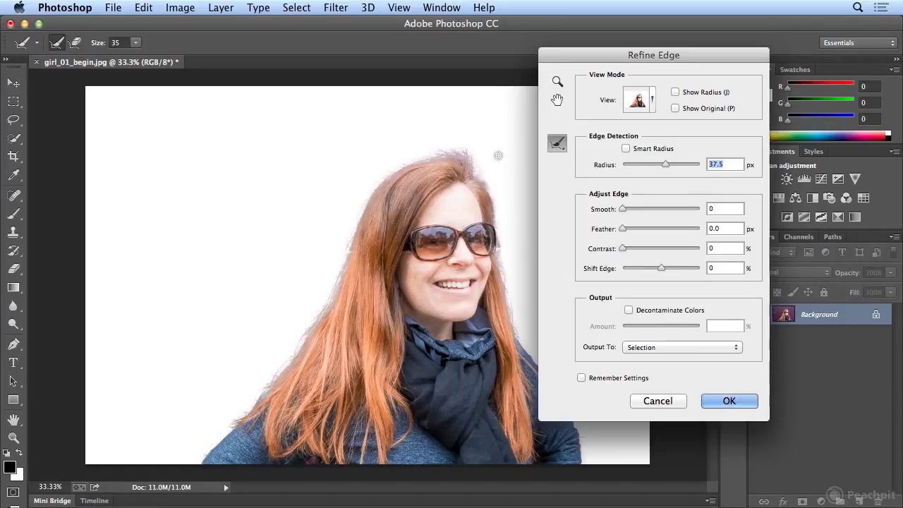
drag(667, 166, 672, 166)
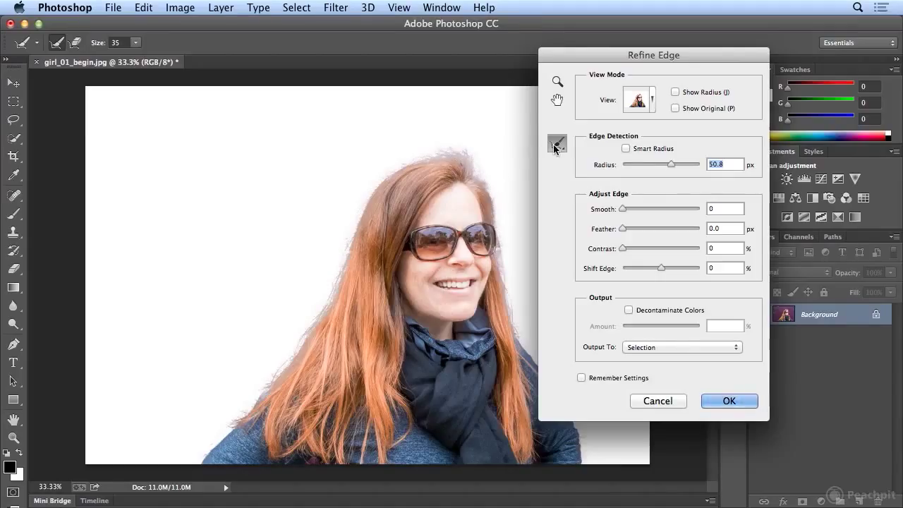
Step: Set the radius to 22.5 px and Shift Edge to -45%, brushing over the flyaway hair at the crown
mouse_move(464, 156)
mouse_down()
mouse_move(432, 155)
mouse_move(470, 153)
mouse_move(434, 151)
mouse_up()
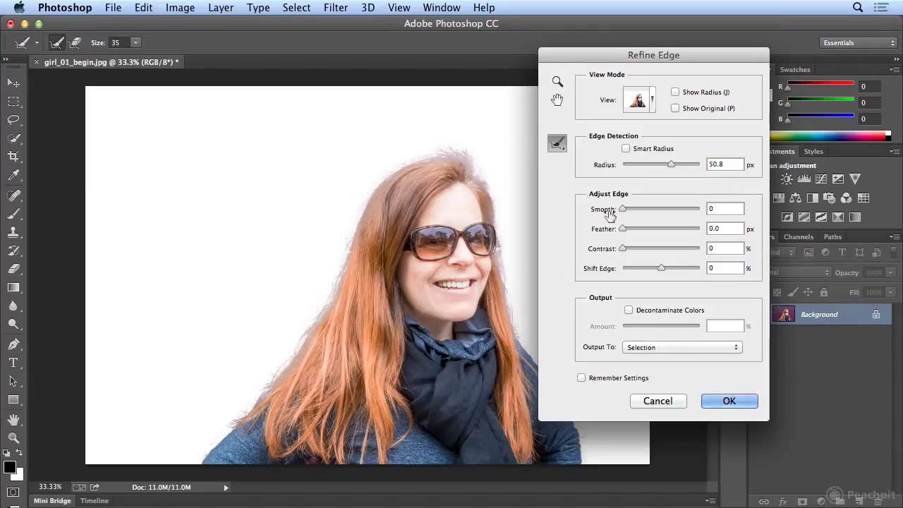
drag(671, 164, 657, 165)
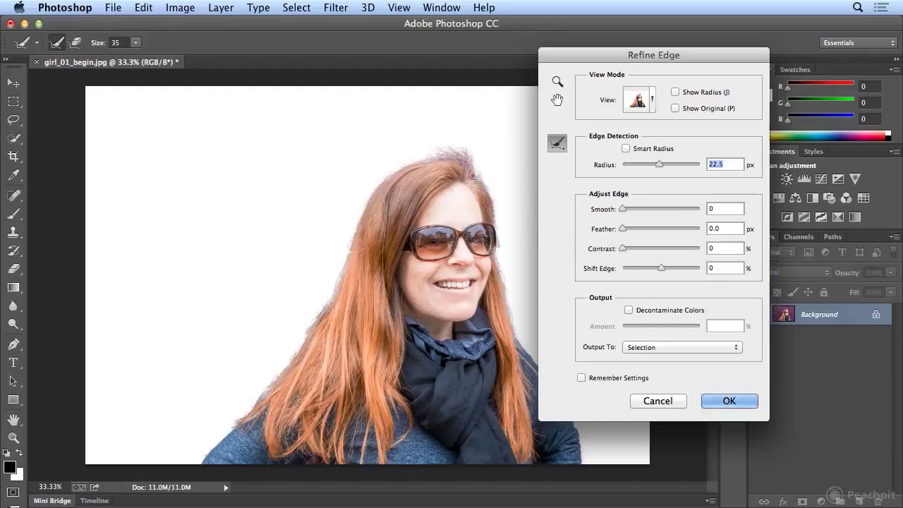
drag(659, 270, 642, 267)
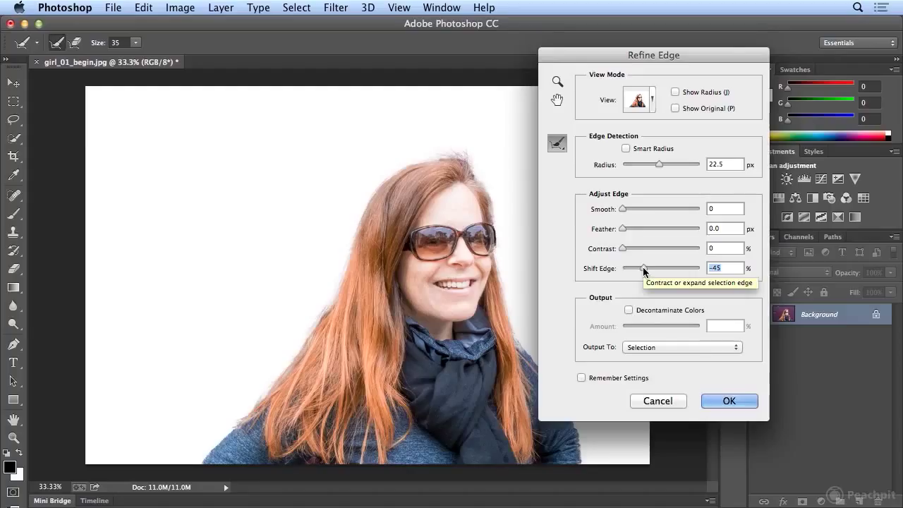
mouse_move(449, 158)
mouse_down()
mouse_move(474, 179)
mouse_move(429, 157)
mouse_up()
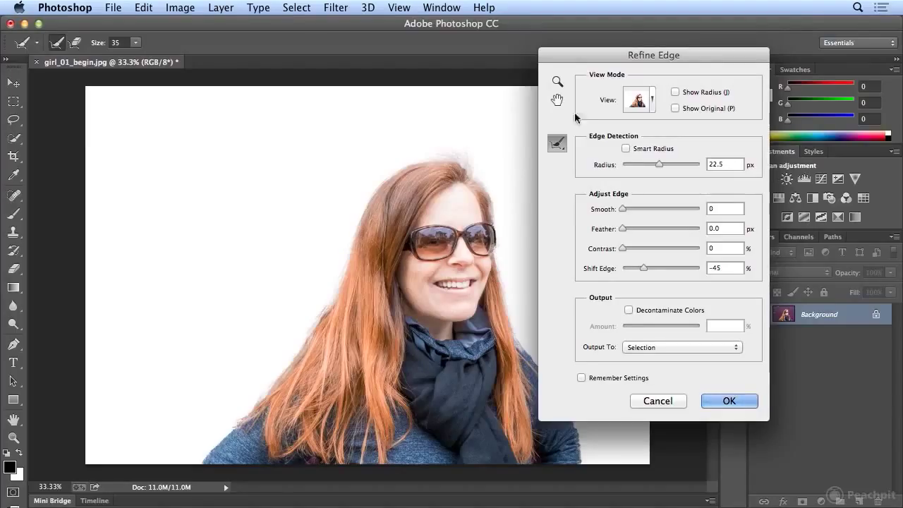
Step: Try a radius of 34.2 px with Smart Radius enabled, and turn Smart Radius back off
drag(586, 55, 643, 59)
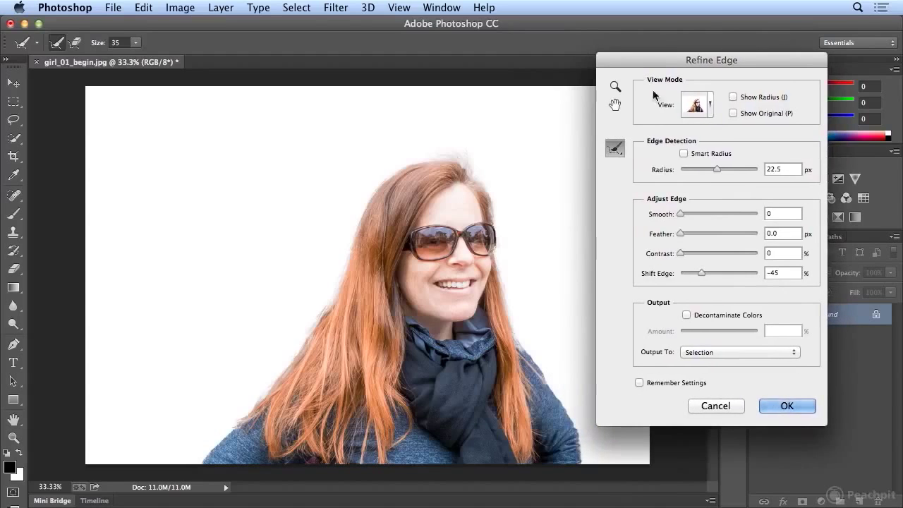
drag(717, 169, 722, 169)
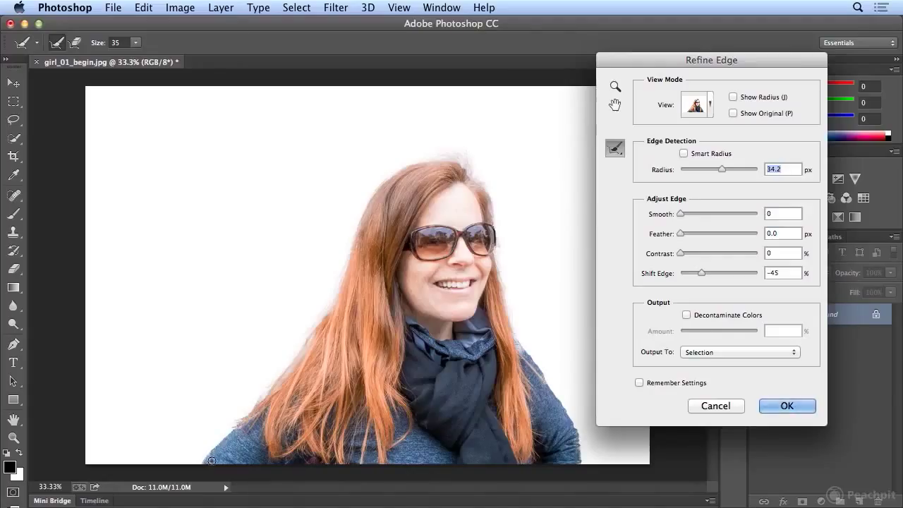
click(695, 153)
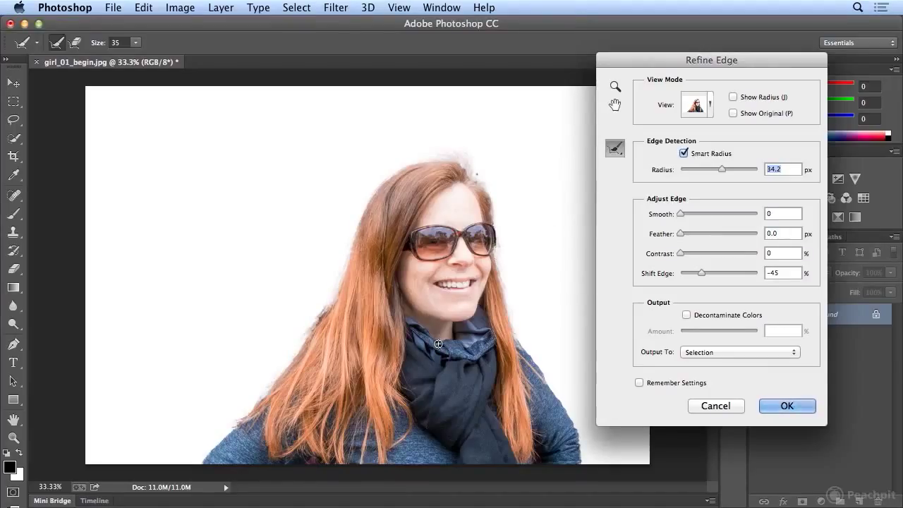
click(711, 153)
Step: Set the radius to 7.8 px and brush along the hair edge between the sunglasses and the shoulder
drag(725, 169, 703, 165)
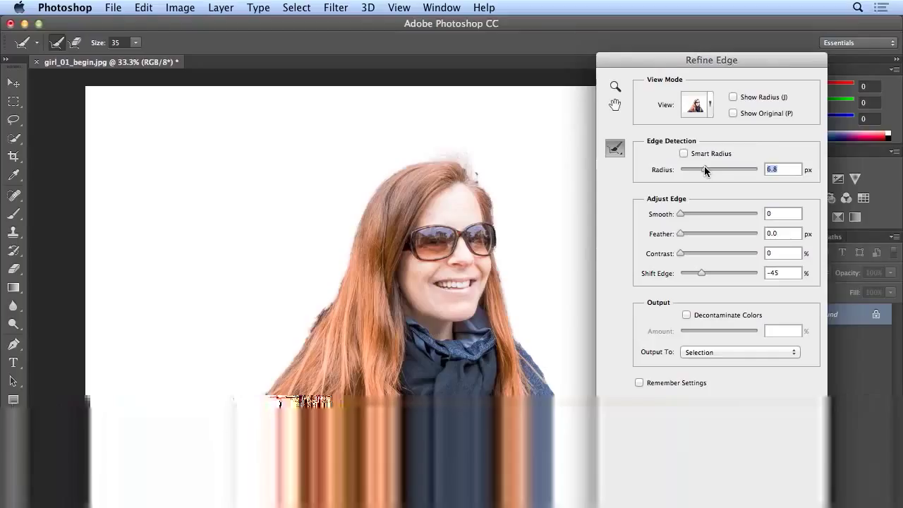
drag(705, 170, 707, 169)
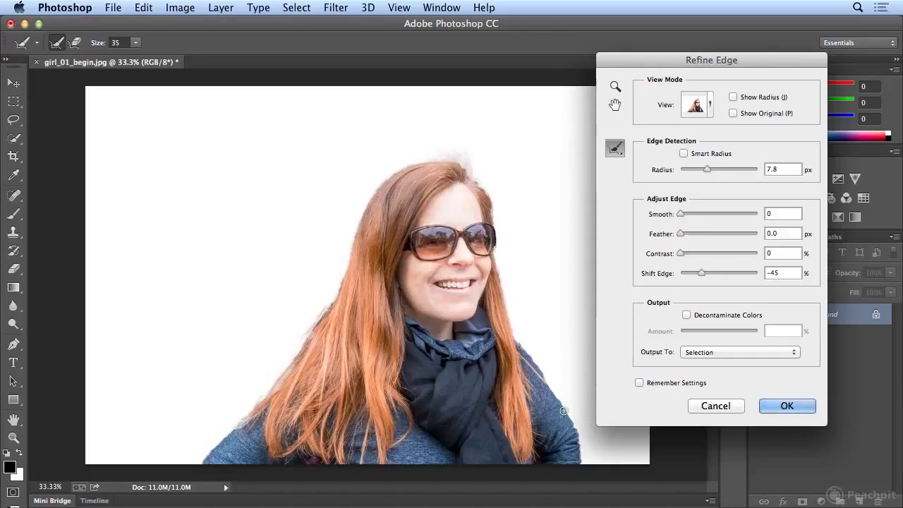
mouse_move(503, 289)
mouse_down()
mouse_move(498, 275)
mouse_move(509, 340)
mouse_up()
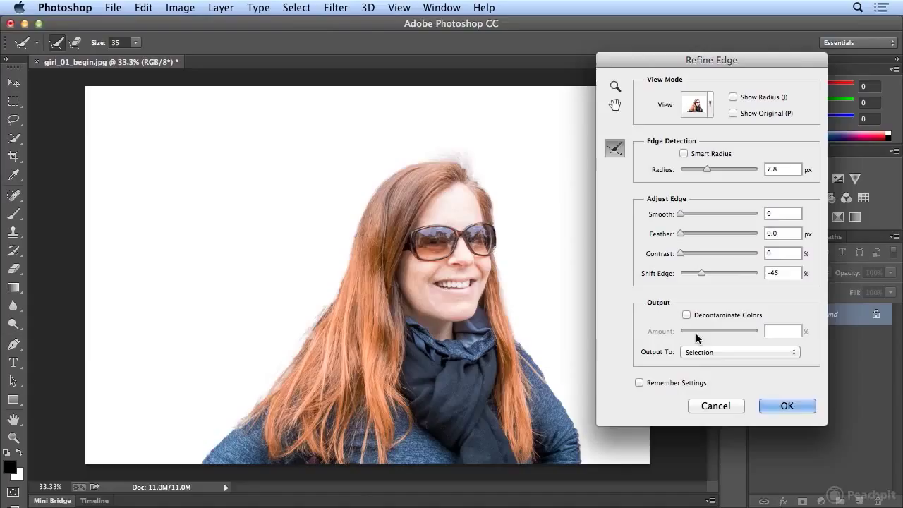
Step: Output the refined selection as a layer mask and apply the edge refinement
click(701, 352)
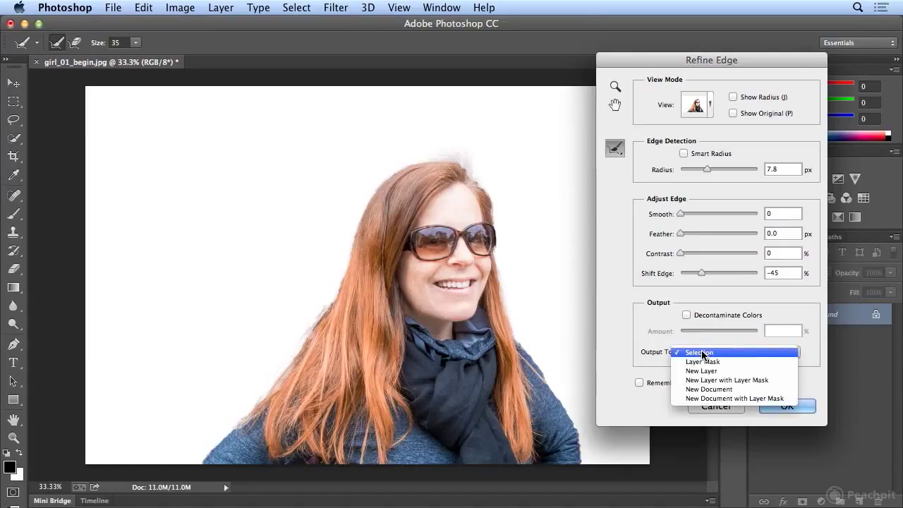
click(754, 360)
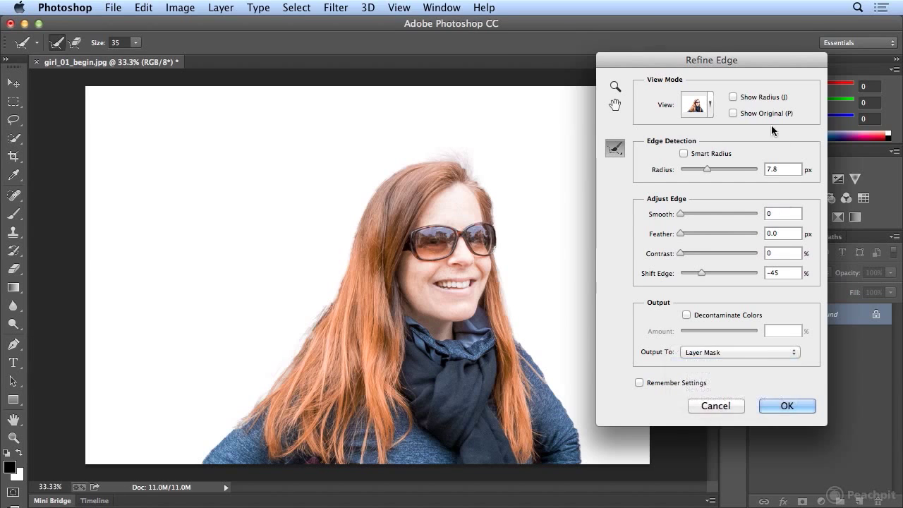
drag(737, 55, 648, 63)
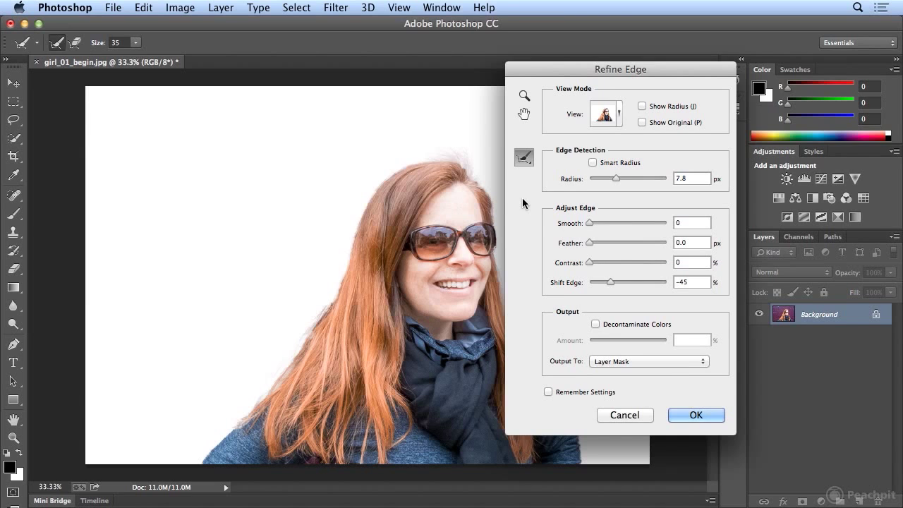
click(711, 413)
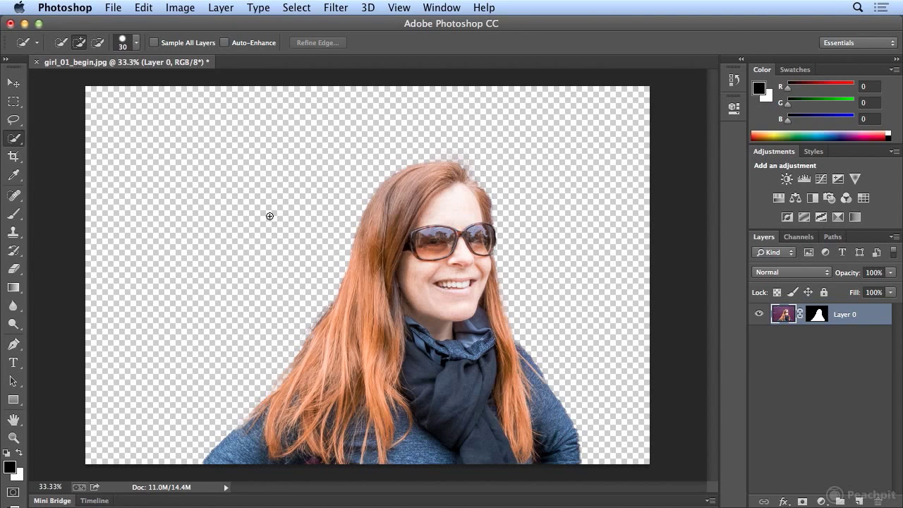
Step: Rename the masked layer to girl
double_click(843, 315)
text(girl)
key(Return)
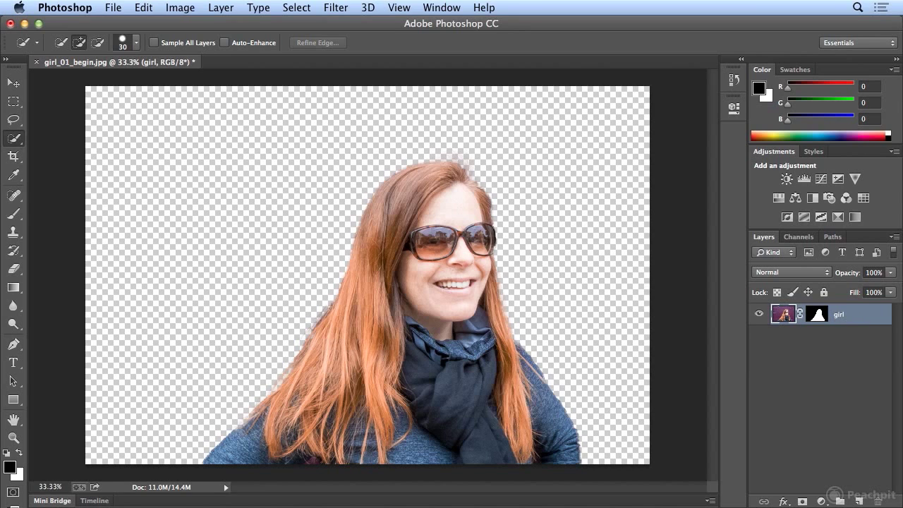